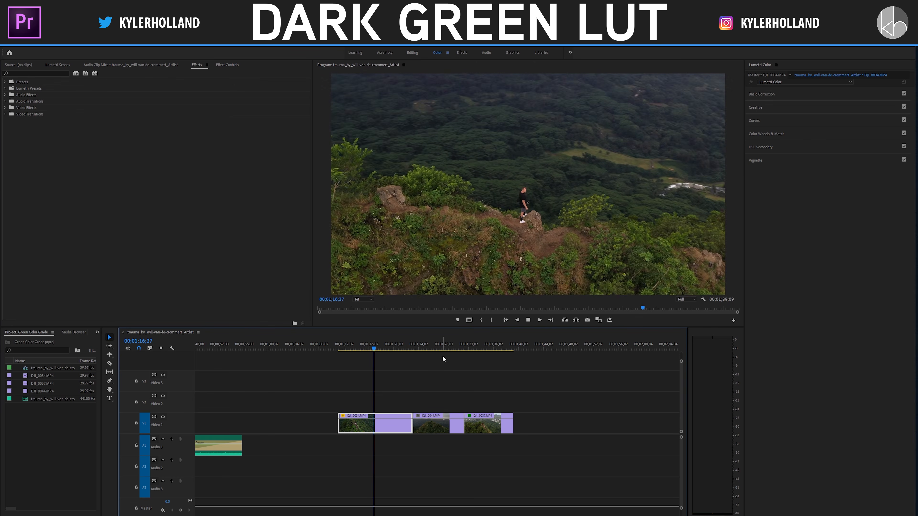
Step: Park the playhead at 00;01;18;04 on the DJI_0034.MP4 clip and open its Lumetri Curves controls with the hue saturation curves in view
{"action": "left_click", "coordinate": [361, 349]}
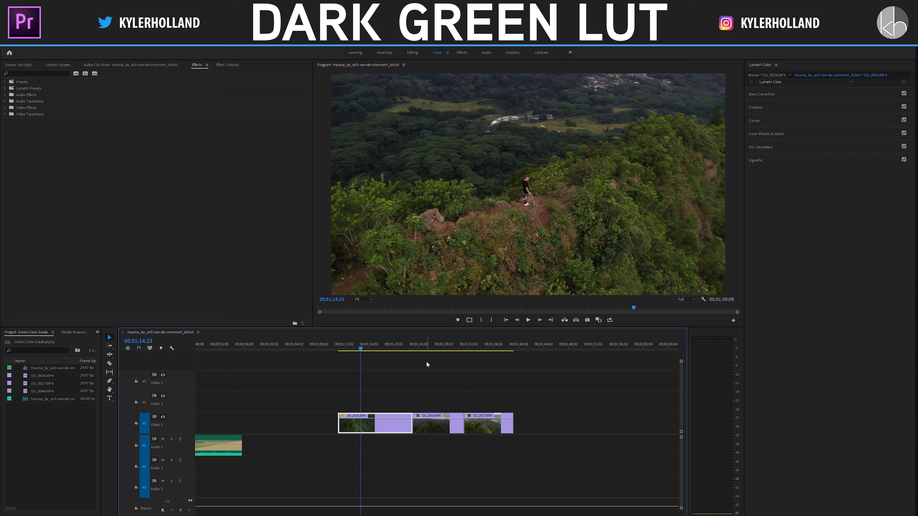
{"action": "left_click", "coordinate": [382, 349]}
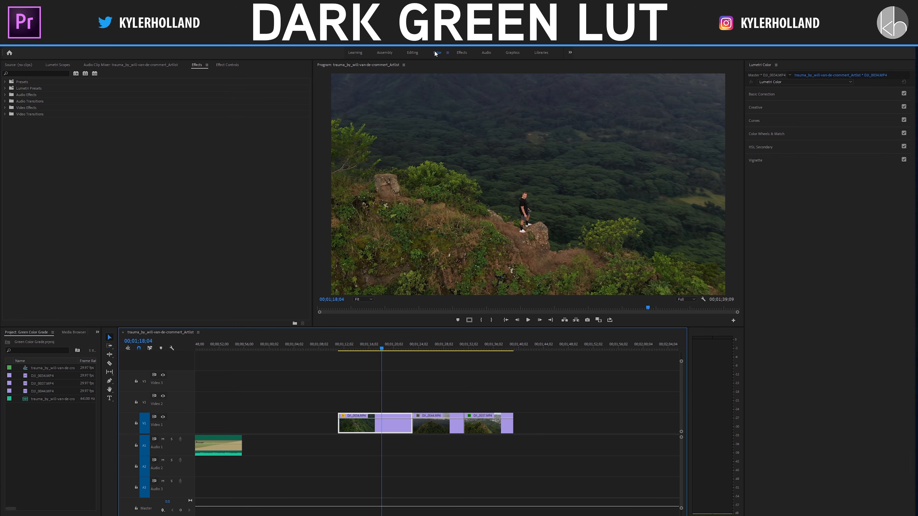
{"action": "left_click", "coordinate": [755, 125]}
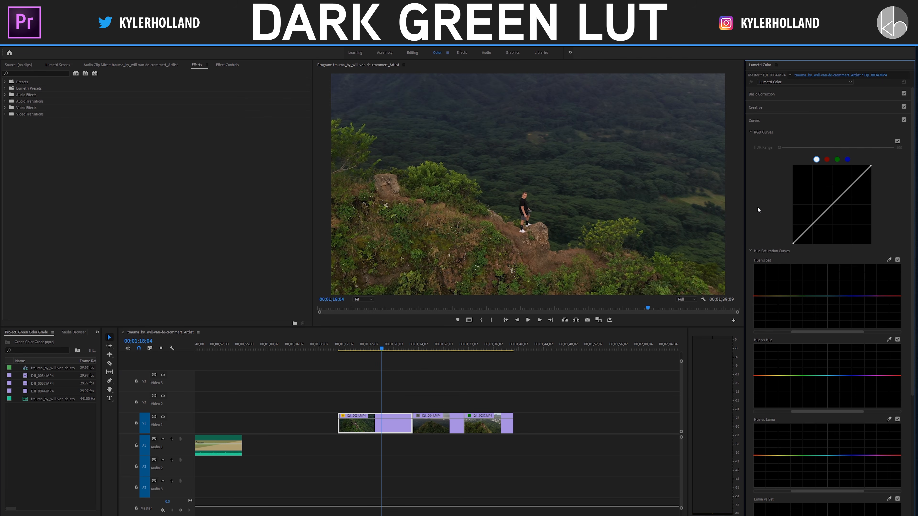
{"action": "scroll", "coordinate": [757, 212], "scroll_direction": "down", "scroll_amount": 2}
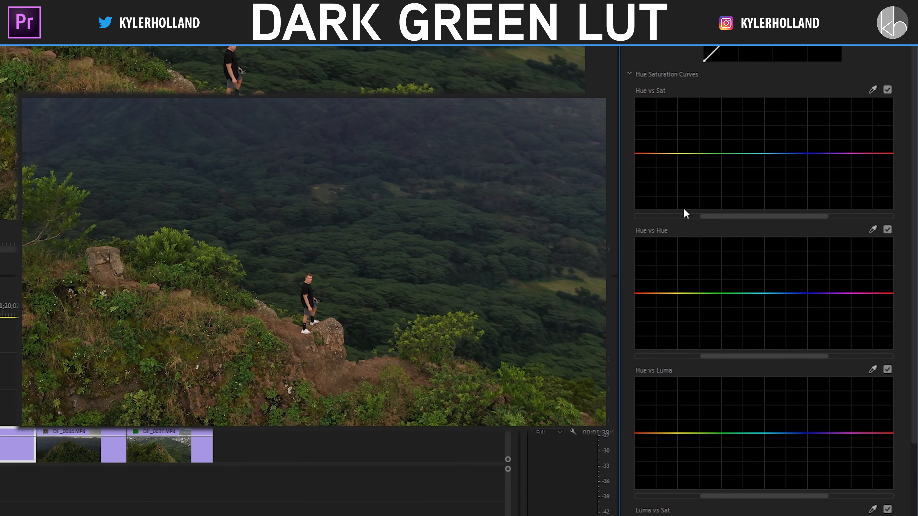
{"action": "mouse_move", "coordinate": [701, 154]}
{"action": "left_mouse_down"}
{"action": "mouse_move", "coordinate": [705, 136]}
{"action": "mouse_move", "coordinate": [709, 189]}
{"action": "mouse_move", "coordinate": [699, 119]}
{"action": "mouse_move", "coordinate": [707, 210]}
{"action": "mouse_move", "coordinate": [714, 142]}
{"action": "mouse_move", "coordinate": [713, 160]}
{"action": "left_mouse_up"}
{"action": "left_click", "coordinate": [713, 160], "text": "ctrl"}
{"action": "scroll", "coordinate": [687, 274], "scroll_direction": "down", "scroll_amount": 1}
{"action": "left_click_drag", "start_coordinate": [702, 270], "coordinate": [706, 245]}
{"action": "left_click", "coordinate": [706, 244], "text": "ctrl"}
{"action": "left_click_drag", "start_coordinate": [704, 410], "coordinate": [725, 402]}
{"action": "double_click", "coordinate": [725, 402]}
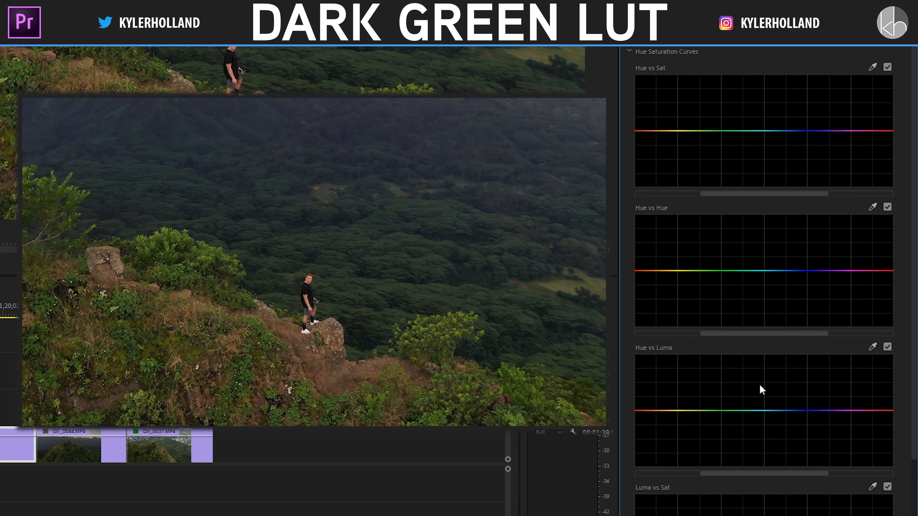
{"action": "left_click", "coordinate": [674, 131]}
{"action": "left_click", "coordinate": [750, 131]}
{"action": "left_click", "coordinate": [715, 131]}
{"action": "left_click", "coordinate": [761, 129]}
{"action": "left_click", "coordinate": [687, 129]}
{"action": "left_click", "coordinate": [712, 130]}
{"action": "left_click_drag", "start_coordinate": [714, 128], "coordinate": [717, 219]}
{"action": "key", "text": "ctrl+z"}
{"action": "double_click", "coordinate": [725, 163]}
Step: Shape the Hue vs Sat curve with anchors at red and green-cyan and a deep yellow-green dip to desaturate the foliage
{"action": "left_click", "coordinate": [871, 67]}
{"action": "left_click_drag", "start_coordinate": [691, 132], "coordinate": [692, 175]}
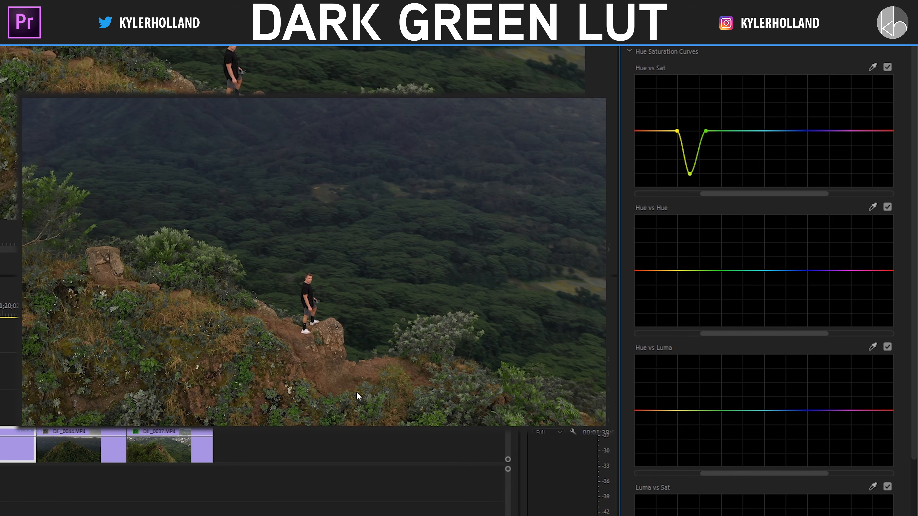
{"action": "left_click_drag", "start_coordinate": [705, 131], "coordinate": [735, 132]}
{"action": "left_click_drag", "start_coordinate": [676, 131], "coordinate": [637, 131]}
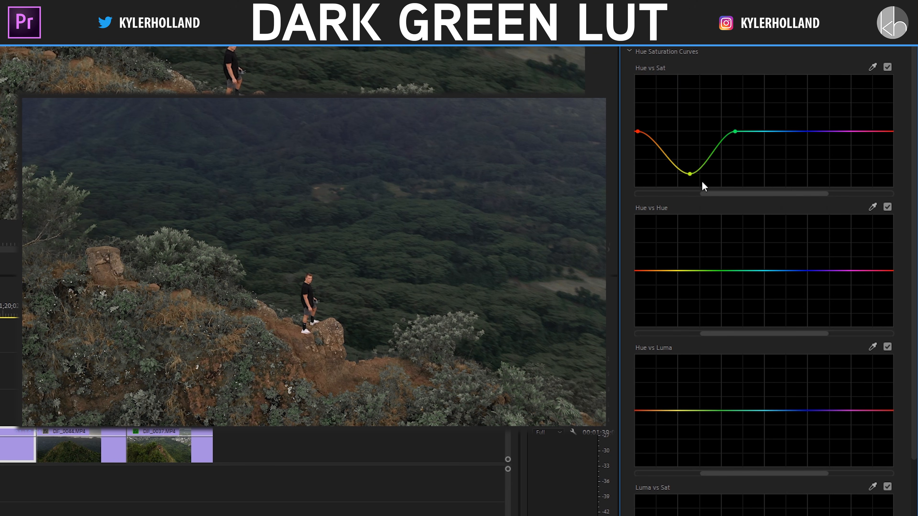
{"action": "mouse_move", "coordinate": [690, 174]}
{"action": "left_mouse_down"}
{"action": "mouse_move", "coordinate": [668, 161]}
{"action": "mouse_move", "coordinate": [701, 172]}
{"action": "left_mouse_up"}
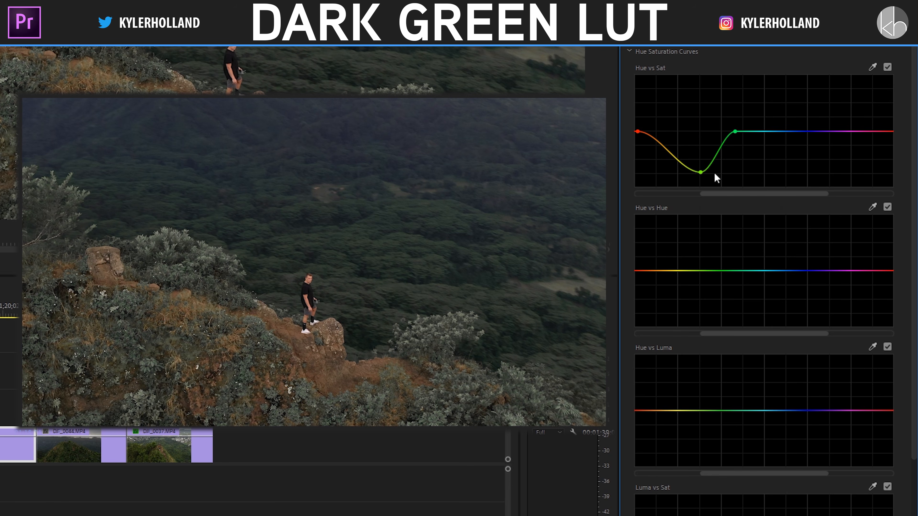
Step: Anchor the Hue vs Hue curve at orange and green-cyan, and raise a yellow point slightly between them
{"action": "left_click", "coordinate": [650, 271]}
{"action": "left_click", "coordinate": [745, 271]}
{"action": "mouse_move", "coordinate": [697, 270]}
{"action": "left_mouse_down"}
{"action": "mouse_move", "coordinate": [697, 263]}
{"action": "mouse_move", "coordinate": [699, 286]}
{"action": "mouse_move", "coordinate": [696, 218]}
{"action": "mouse_move", "coordinate": [696, 323]}
{"action": "mouse_move", "coordinate": [676, 322]}
{"action": "mouse_move", "coordinate": [685, 322]}
{"action": "mouse_move", "coordinate": [691, 288]}
{"action": "mouse_move", "coordinate": [683, 266]}
{"action": "left_mouse_up"}
Step: Anchor the Hue vs Luma curve at orange and cyan, and pull a yellow point down between them to darken the foliage
{"action": "scroll", "coordinate": [693, 347], "scroll_direction": "down", "scroll_amount": 1}
{"action": "left_click", "coordinate": [652, 365]}
{"action": "left_click", "coordinate": [754, 365]}
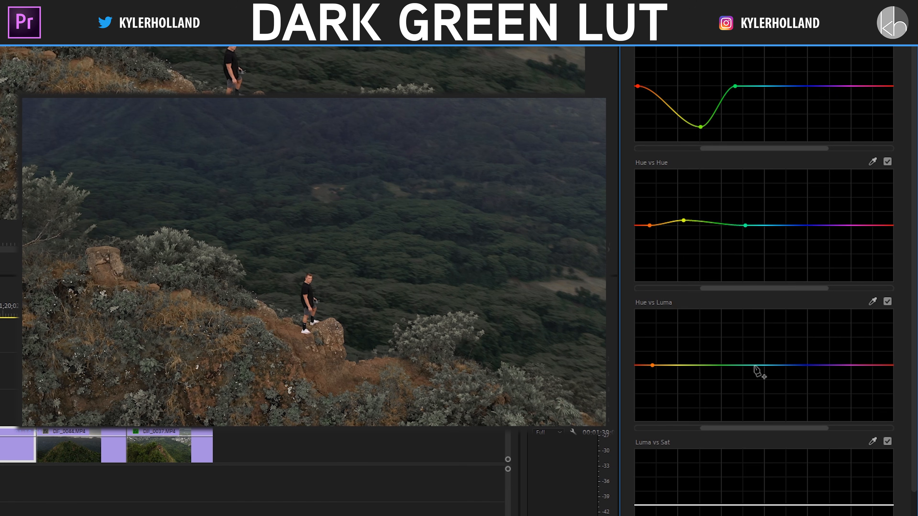
{"action": "mouse_move", "coordinate": [696, 365]}
{"action": "left_mouse_down"}
{"action": "mouse_move", "coordinate": [692, 398]}
{"action": "mouse_move", "coordinate": [685, 391]}
{"action": "left_mouse_up"}
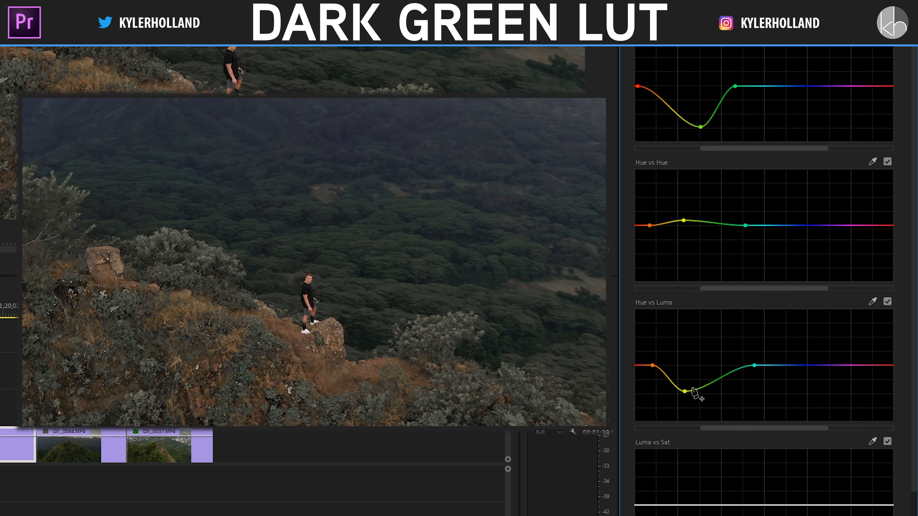
Step: Shape the white RGB curve into a gentle S with a lowered shadow point and a slightly raised highlight point
{"action": "scroll", "coordinate": [748, 473], "scroll_direction": "up", "scroll_amount": 6}
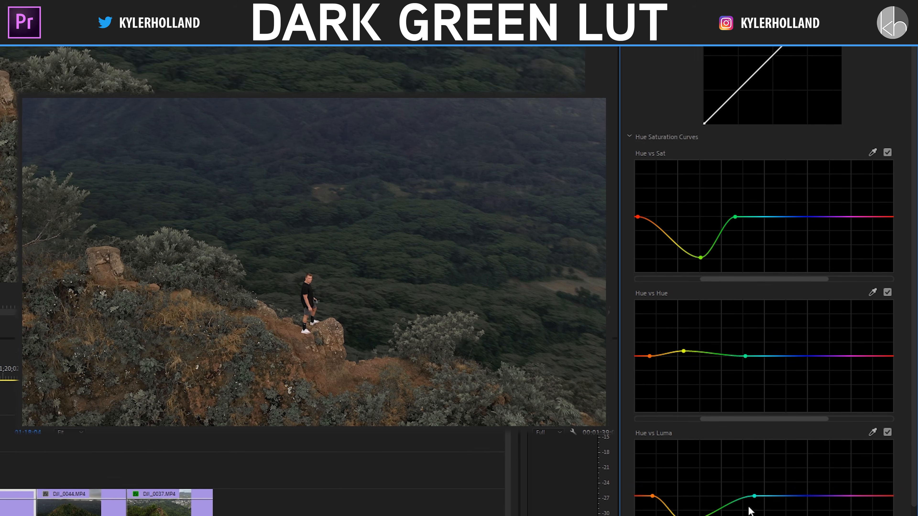
{"action": "scroll", "coordinate": [717, 245], "scroll_direction": "up", "scroll_amount": 3}
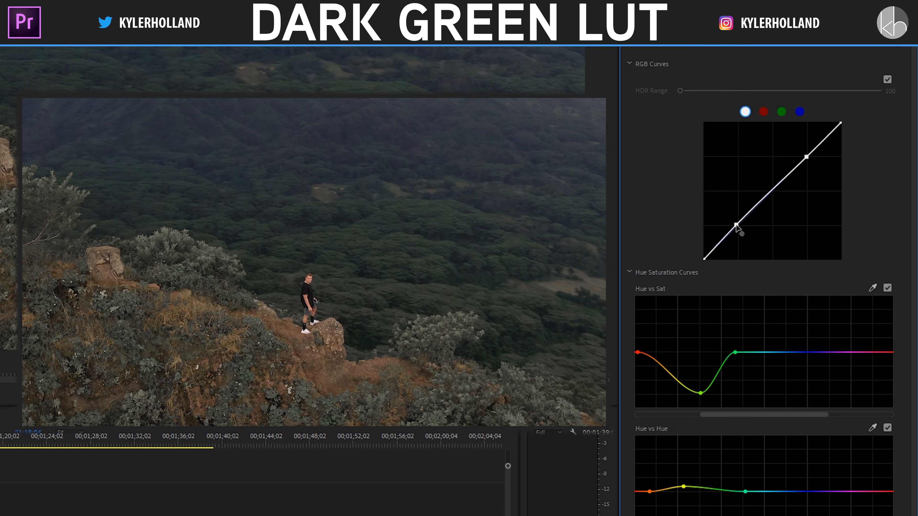
{"action": "left_click_drag", "start_coordinate": [738, 226], "coordinate": [741, 230]}
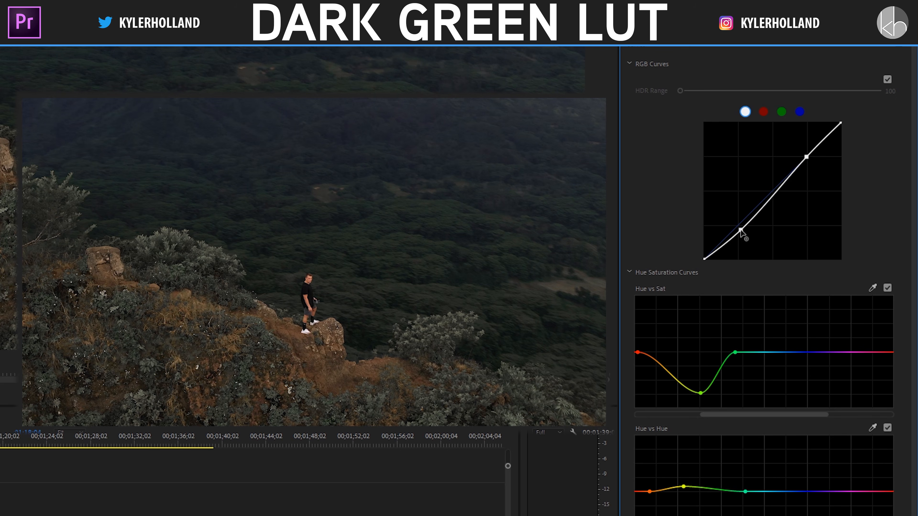
{"action": "left_click_drag", "start_coordinate": [804, 159], "coordinate": [802, 158]}
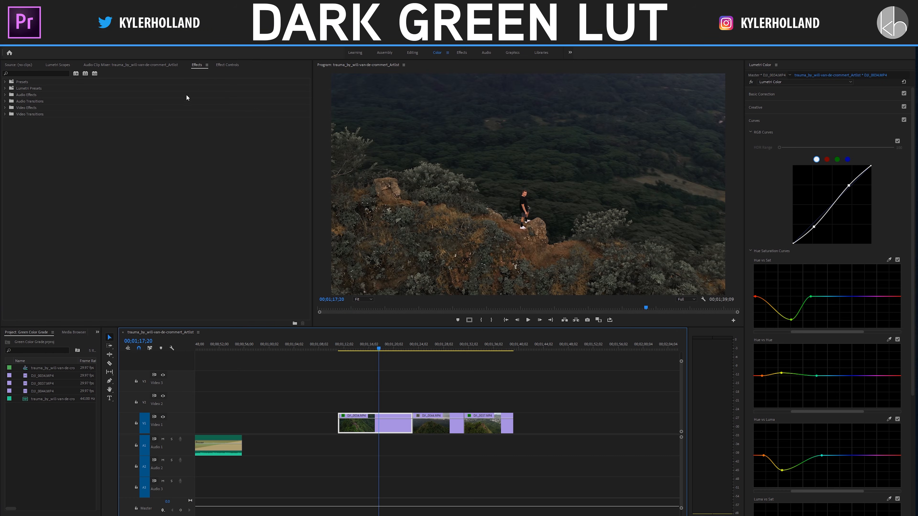
Step: Play the clip from its start and toggle its Lumetri Color effect off and on to compare before and after
{"action": "left_click", "coordinate": [228, 65]}
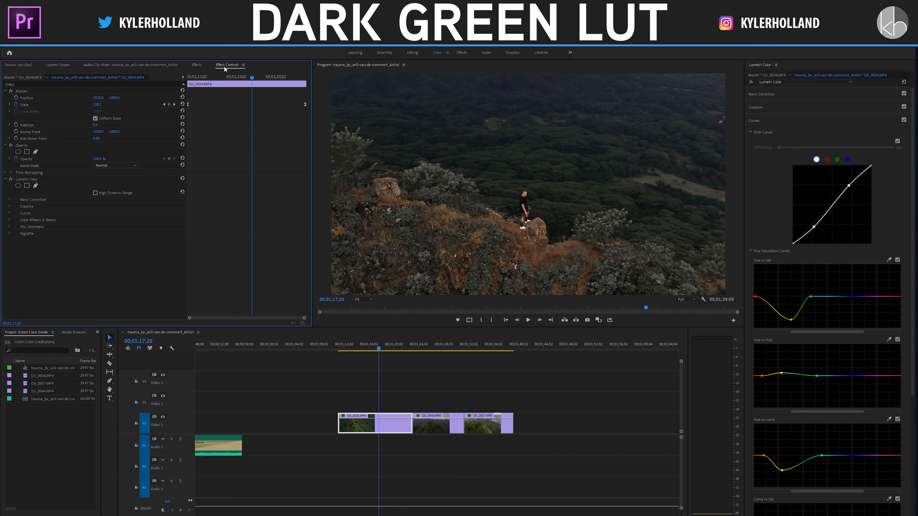
{"action": "left_click", "coordinate": [344, 345]}
{"action": "key", "text": "space"}
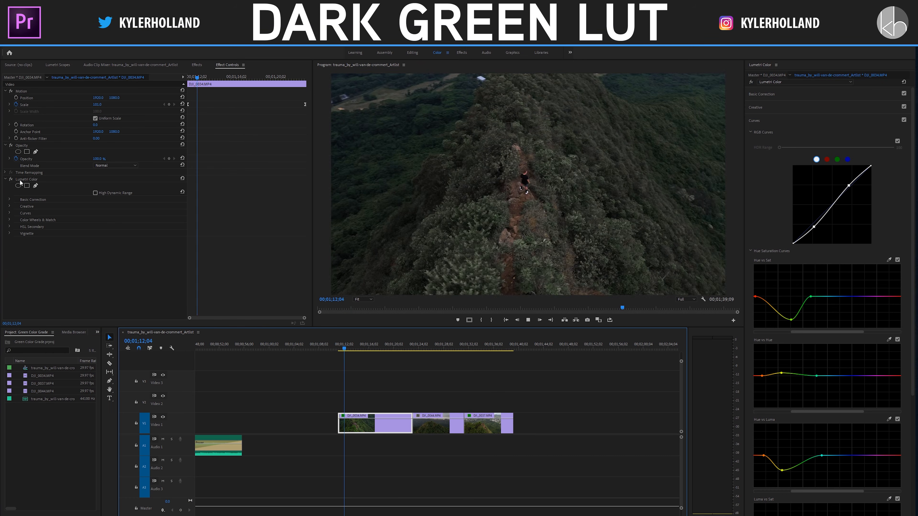
{"action": "left_click", "coordinate": [11, 179]}
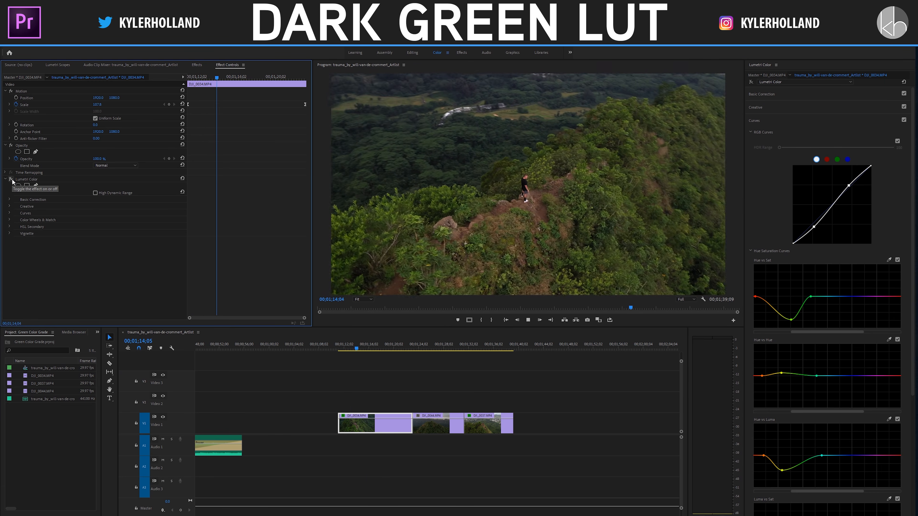
{"action": "left_click", "coordinate": [12, 180]}
{"action": "left_click", "coordinate": [12, 180]}
{"action": "left_click", "coordinate": [12, 180]}
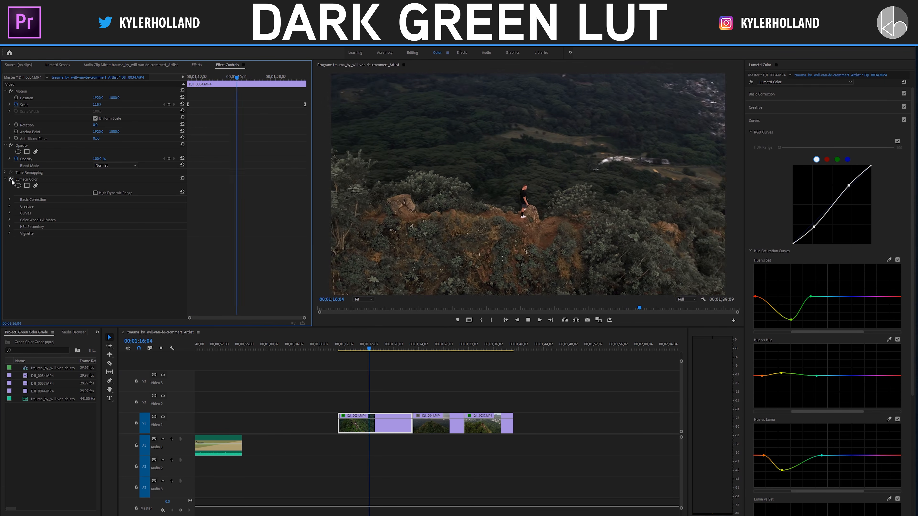
{"action": "scroll", "coordinate": [795, 386], "scroll_direction": "down", "scroll_amount": 2}
{"action": "scroll", "coordinate": [795, 386], "scroll_direction": "down", "scroll_amount": 5}
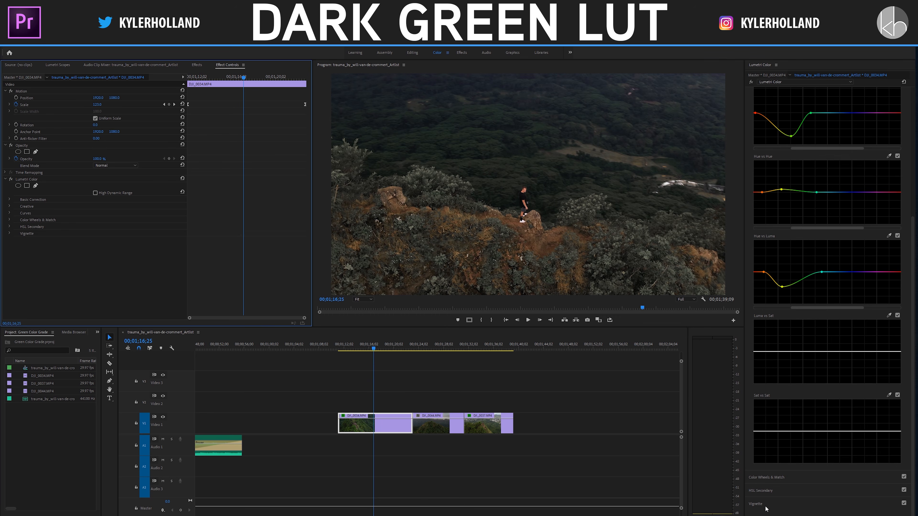
{"action": "left_click", "coordinate": [780, 505]}
{"action": "left_click_drag", "start_coordinate": [838, 170], "coordinate": [827, 171]}
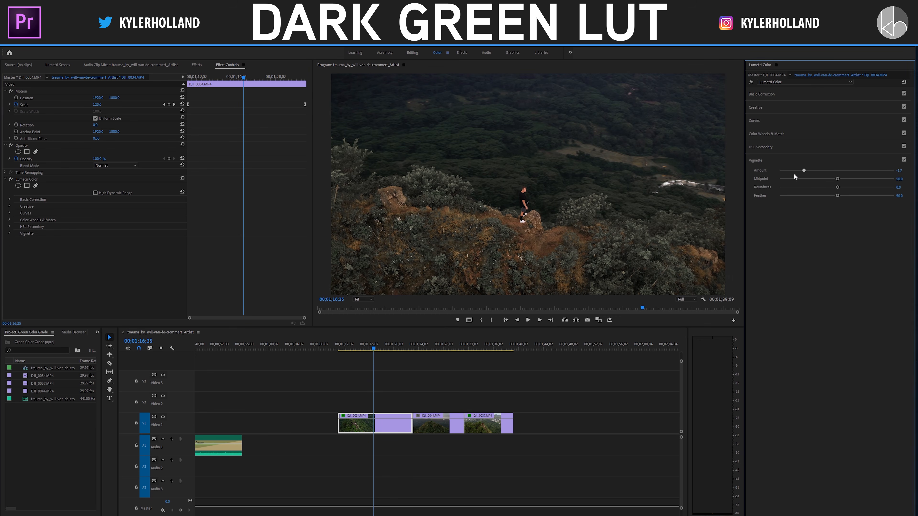
{"action": "double_click", "coordinate": [828, 171]}
Step: Try lowering the exposure to about -0.6 and raising the contrast to about 34 in Basic Correction, and play the clip
{"action": "left_click", "coordinate": [775, 98]}
{"action": "left_click_drag", "start_coordinate": [833, 169], "coordinate": [858, 178]}
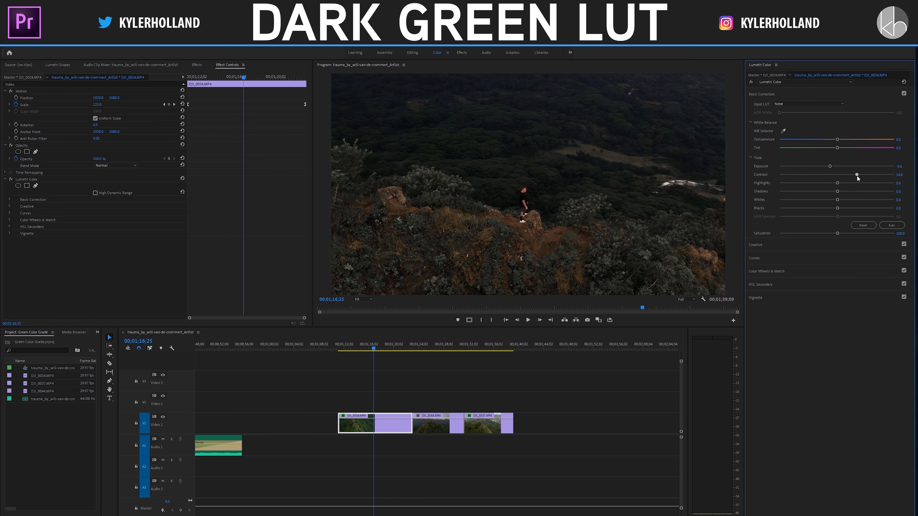
{"action": "left_click", "coordinate": [377, 350]}
{"action": "key", "text": "space"}
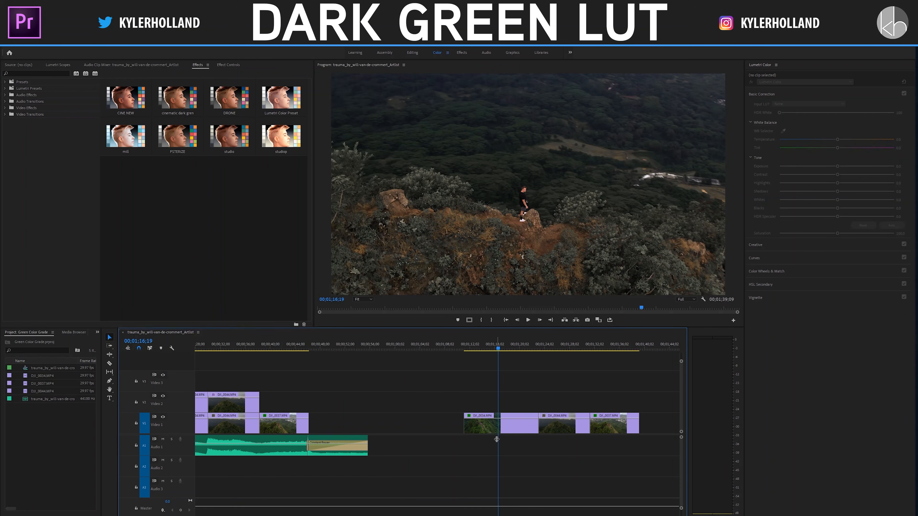
Step: Call up the preset import option, and expand the creator's own presets bin through COLOR GRADING to the KH Dark Green LUT folder
{"action": "right_click", "coordinate": [33, 87]}
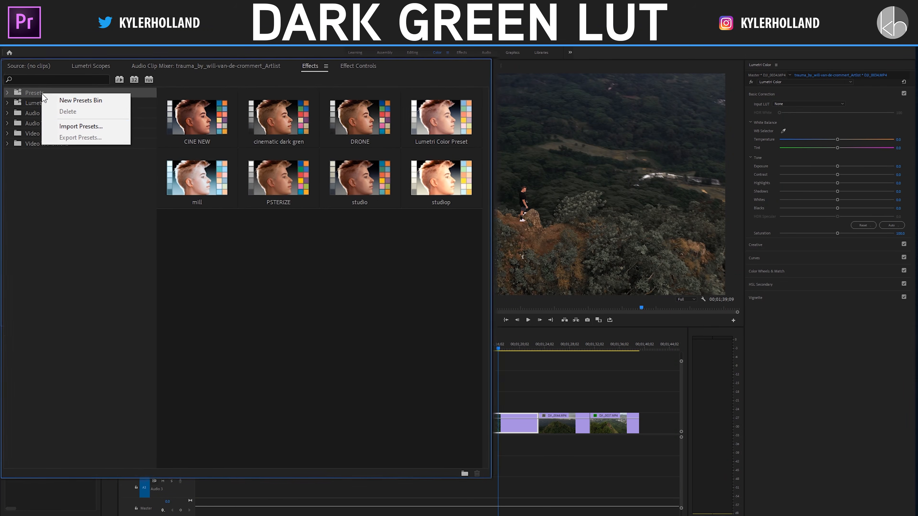
{"action": "left_click", "coordinate": [80, 132]}
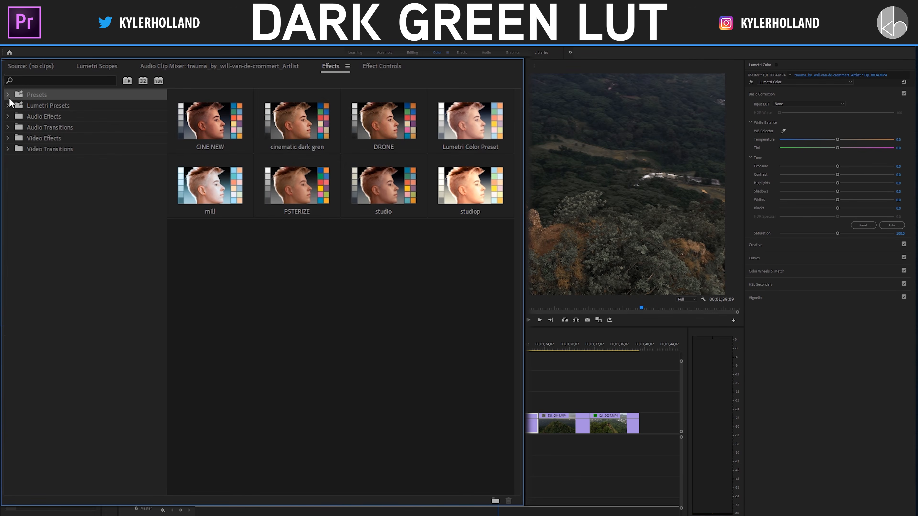
{"action": "left_click", "coordinate": [8, 96]}
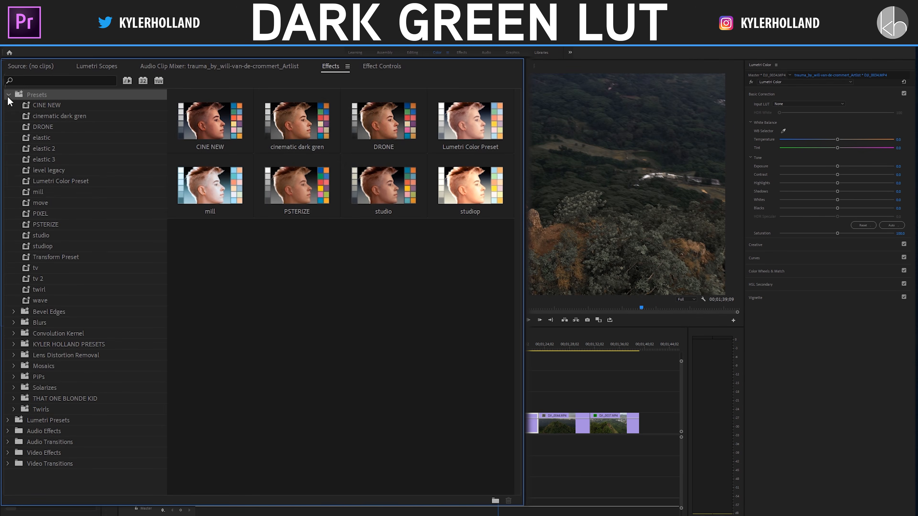
{"action": "left_click", "coordinate": [14, 345]}
{"action": "left_click", "coordinate": [19, 355]}
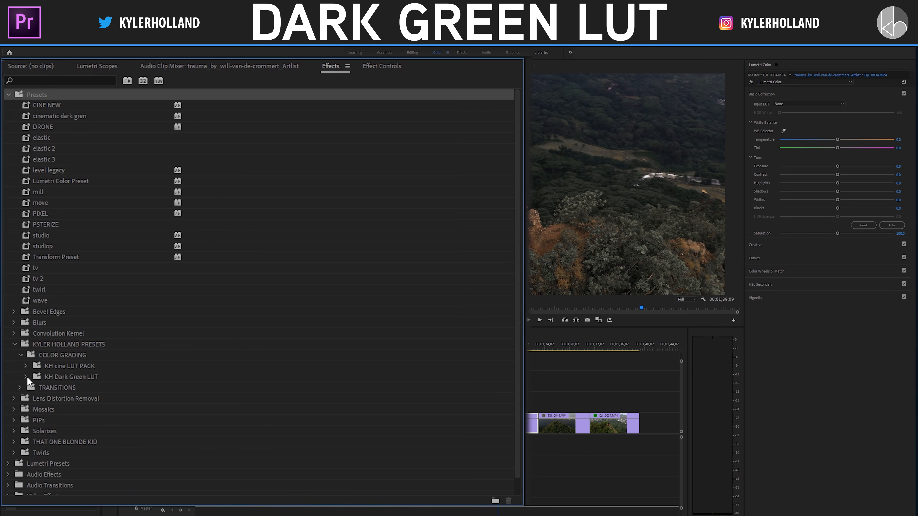
{"action": "left_click", "coordinate": [25, 378]}
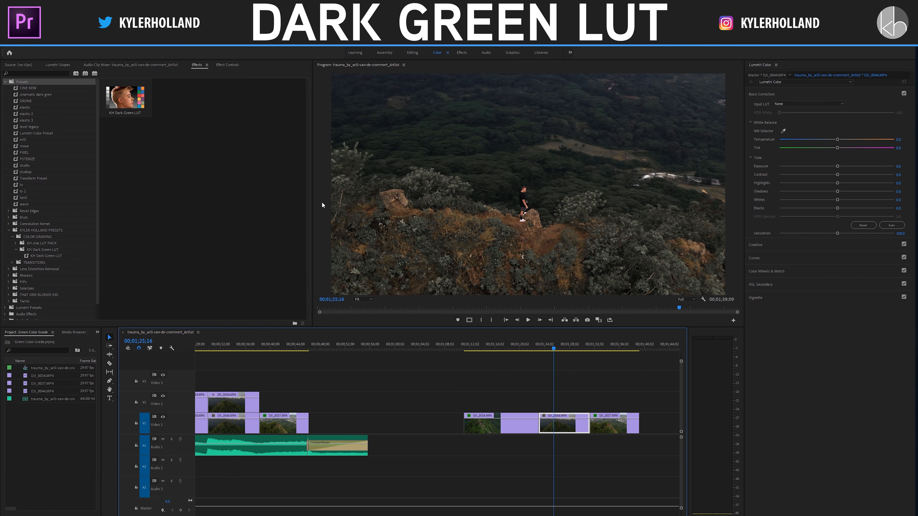
Step: Apply the KH Dark Green LUT preset to the DJI_0044.MP4 clip on Video 1 and play it
{"action": "left_click_drag", "start_coordinate": [147, 101], "coordinate": [563, 425]}
{"action": "left_click", "coordinate": [555, 392]}
{"action": "key", "text": "space"}
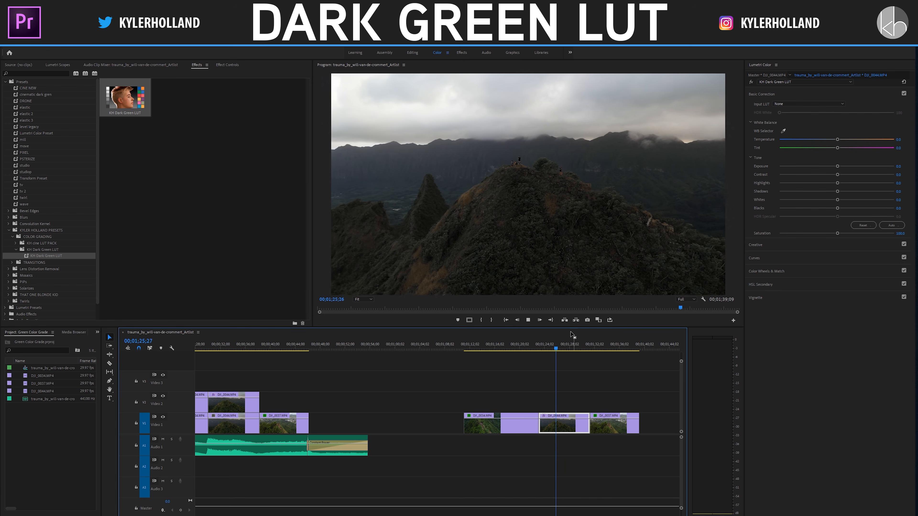
Step: Apply the KH Dark Green LUT preset to the DJI_0037.MP4 clip on Video 1 and play it
{"action": "left_click", "coordinate": [600, 350]}
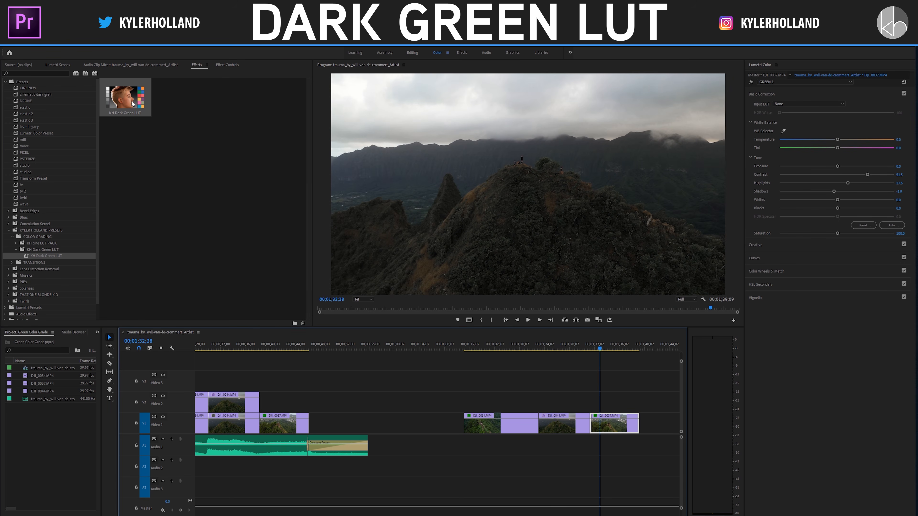
{"action": "left_click_drag", "start_coordinate": [131, 102], "coordinate": [610, 426]}
{"action": "key", "text": "space"}
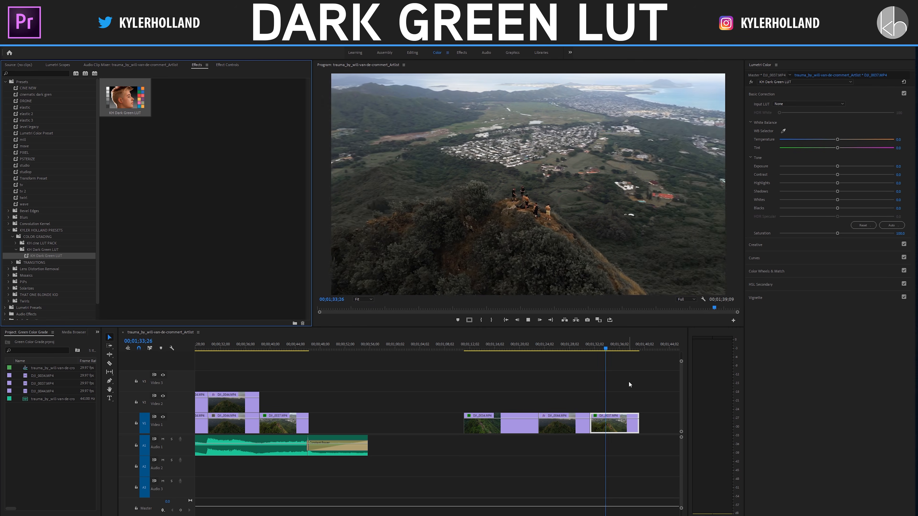